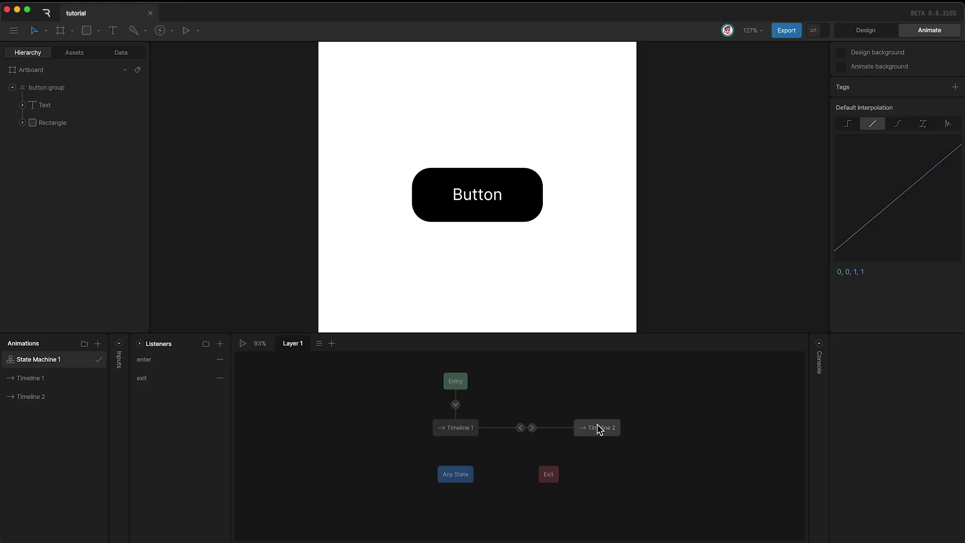
Step: Open Timeline 1 for editing and select the button group layer
left_click(440, 425)
double_click(439, 425)
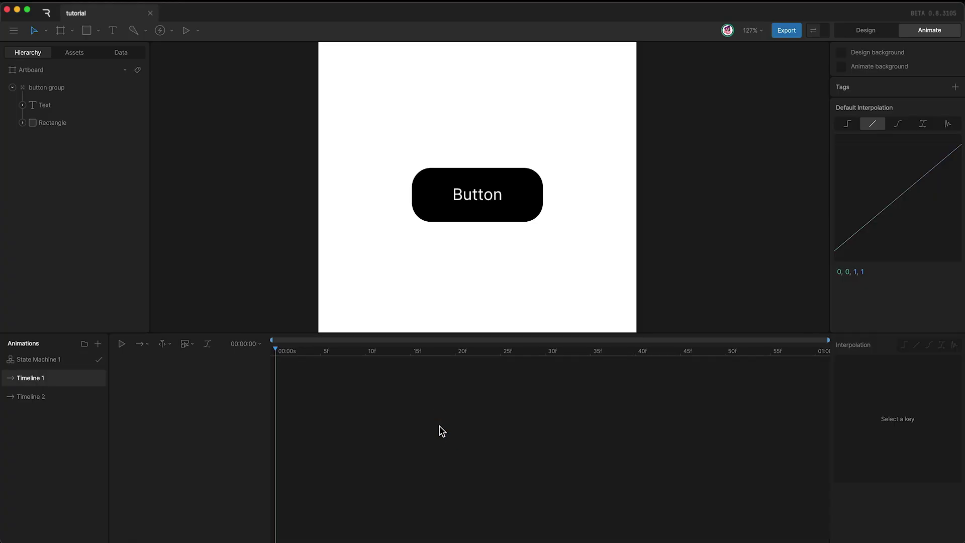
left_click(78, 87)
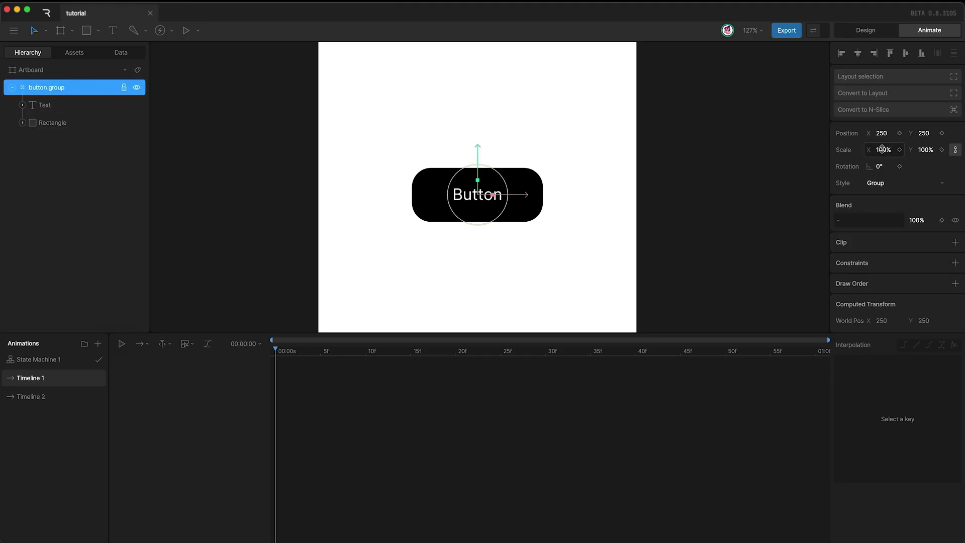
scroll(883, 149, "down", 3)
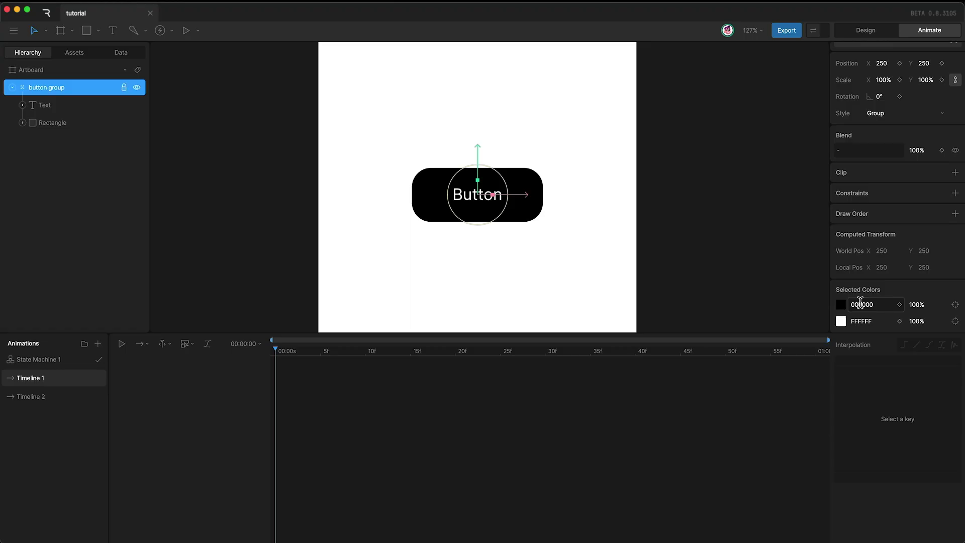
Step: Review Timeline 2's scale and blue fill keys, then both transitions between Timeline 1 and Timeline 2
left_click(56, 396)
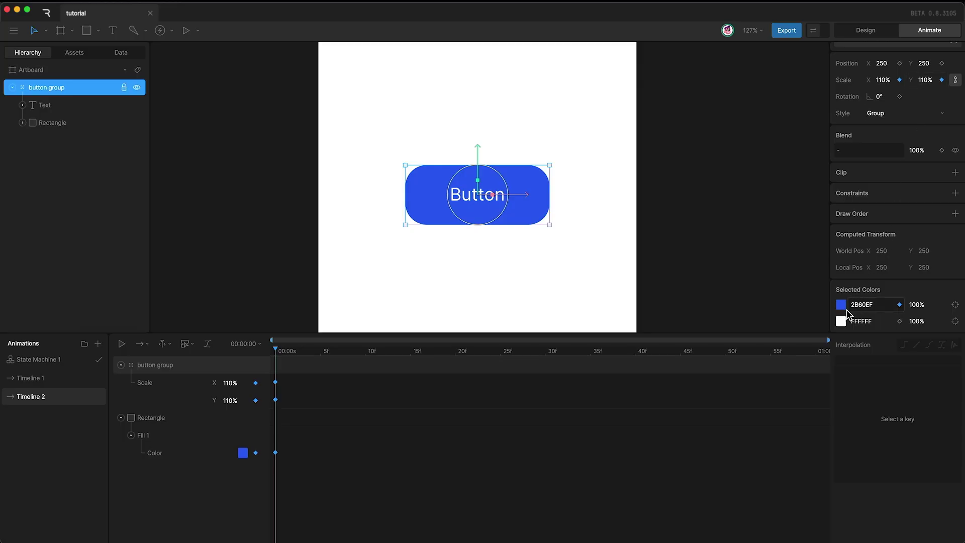
left_click(64, 364)
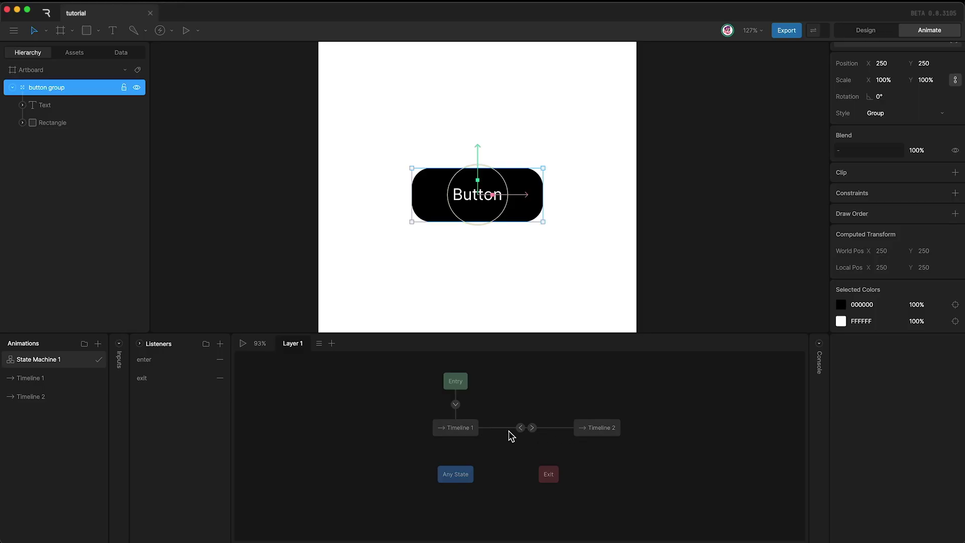
left_click(531, 430)
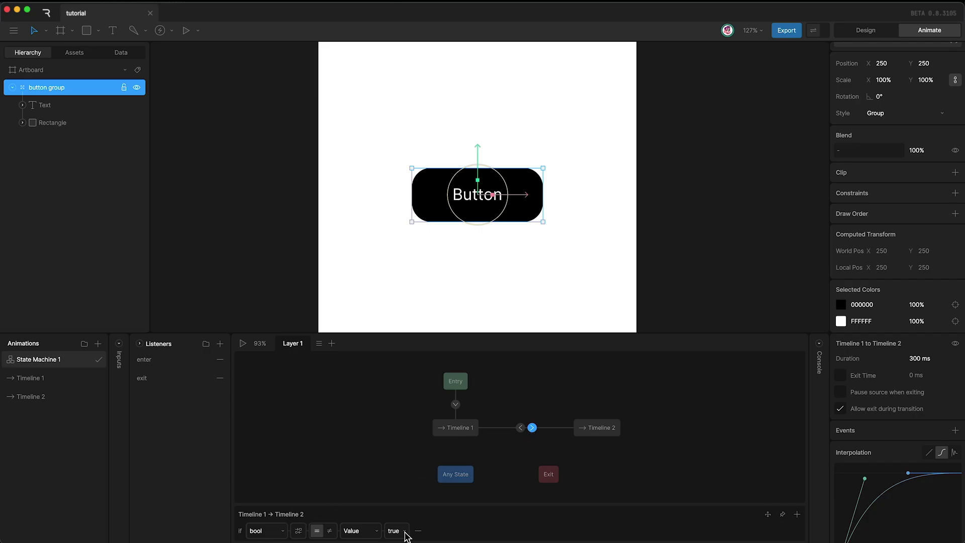
left_click(520, 428)
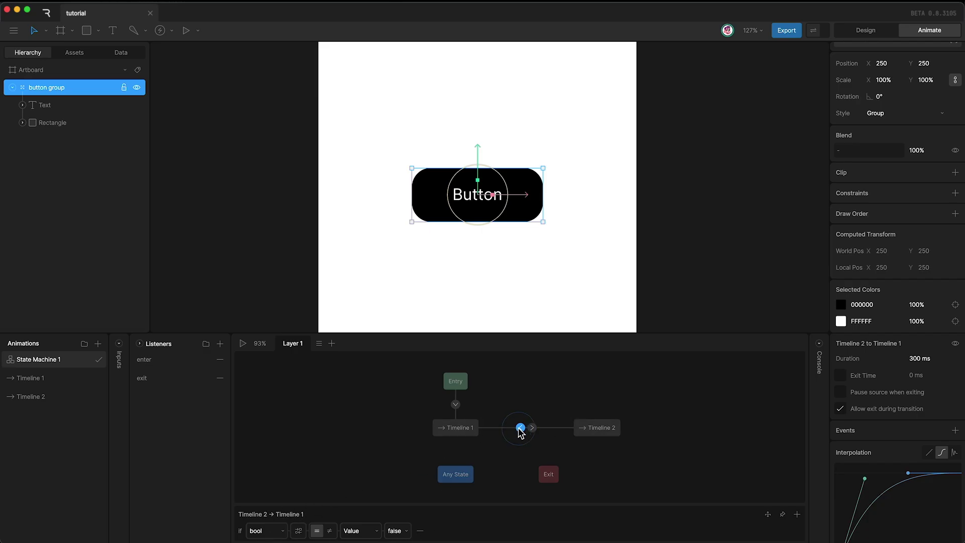
Step: Test-play State Machine 1, hovering the button to watch it react, then stop the preview
left_click(416, 270)
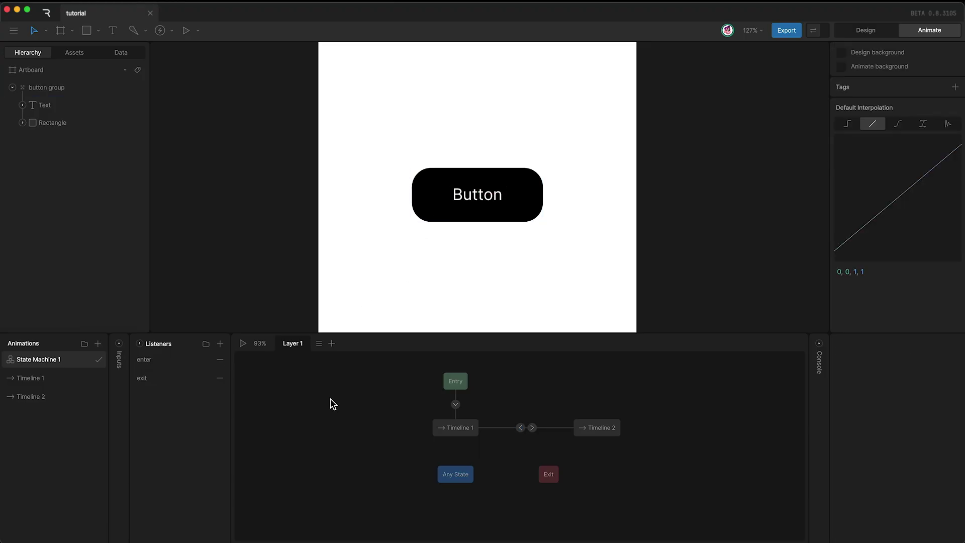
left_click(347, 397)
key("space")
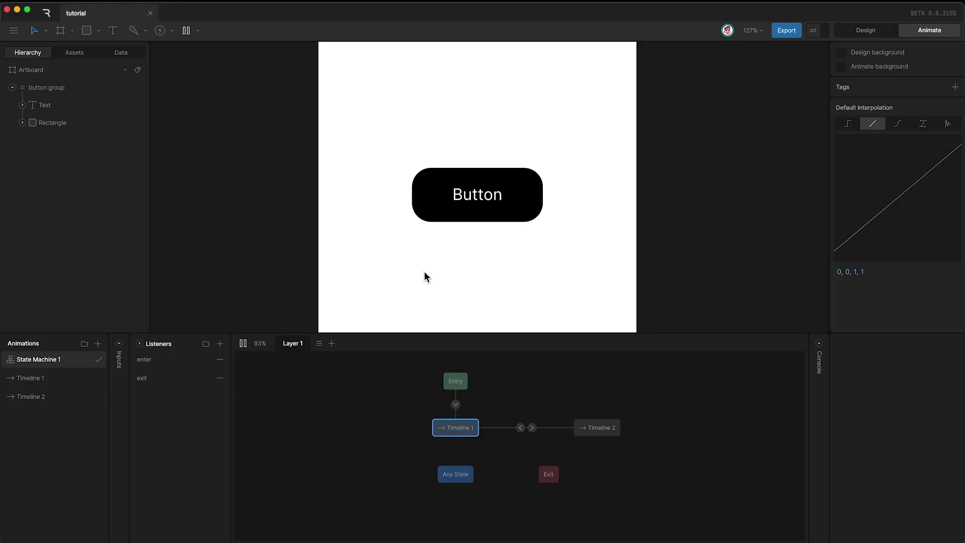
mouse_move(463, 184)
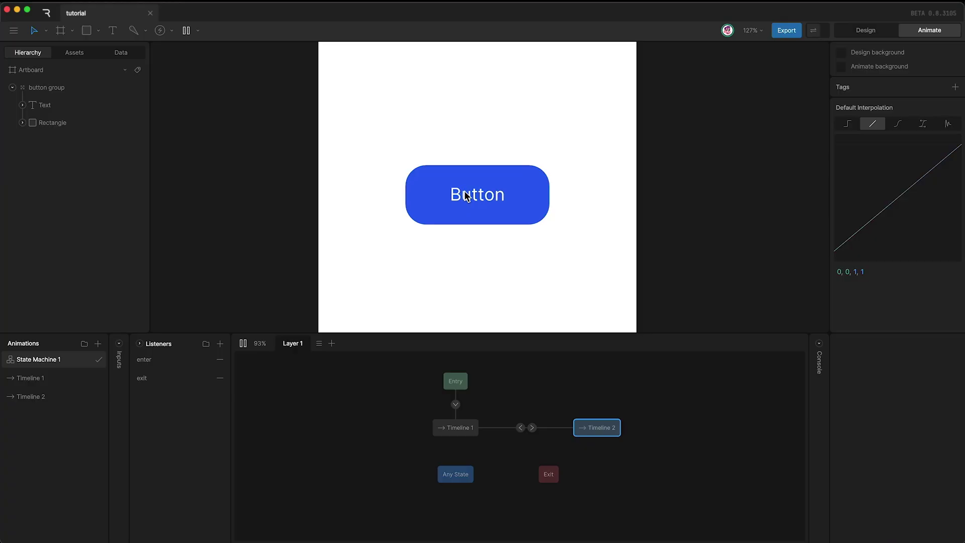
mouse_move(489, 264)
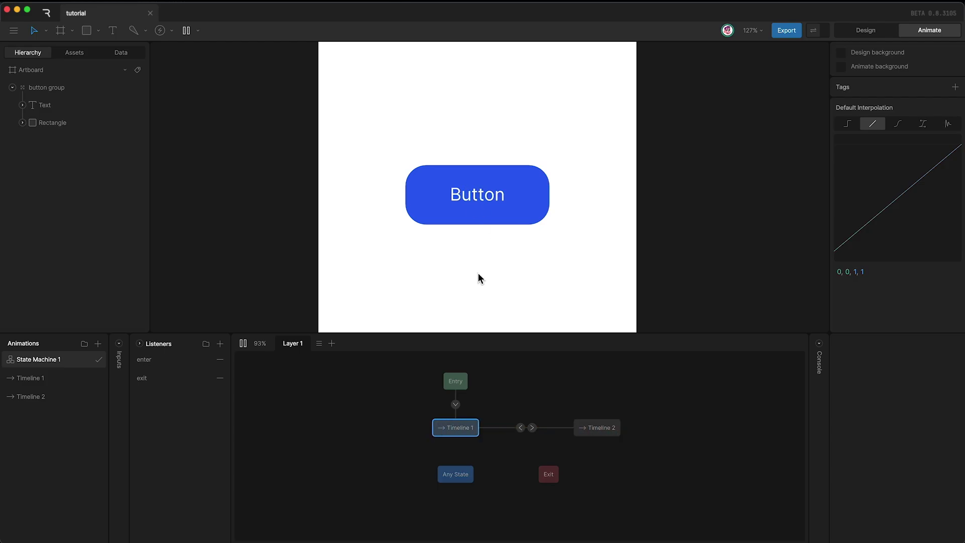
mouse_move(472, 210)
key("space")
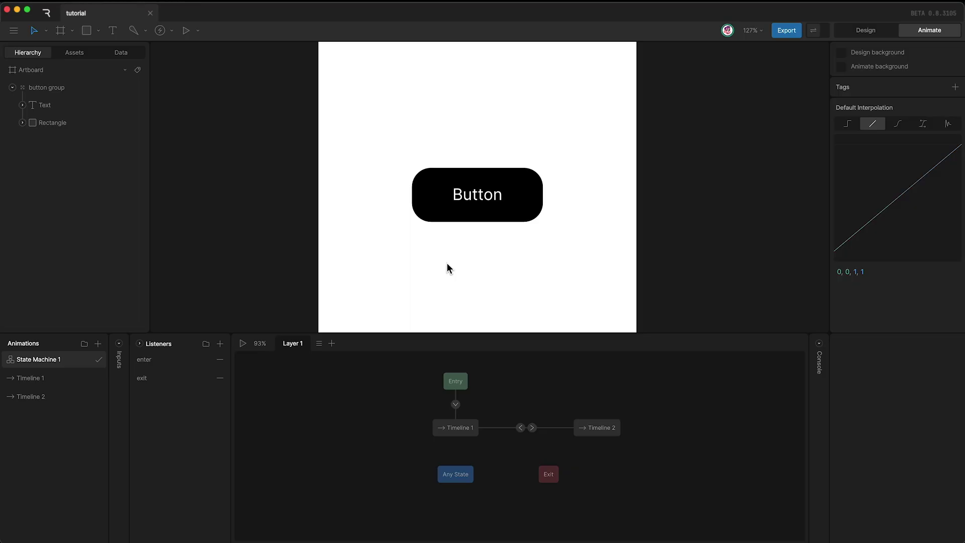
Step: Compare Timeline 1 and Timeline 2 keyframes, then test-play the state machine again
left_click(81, 378)
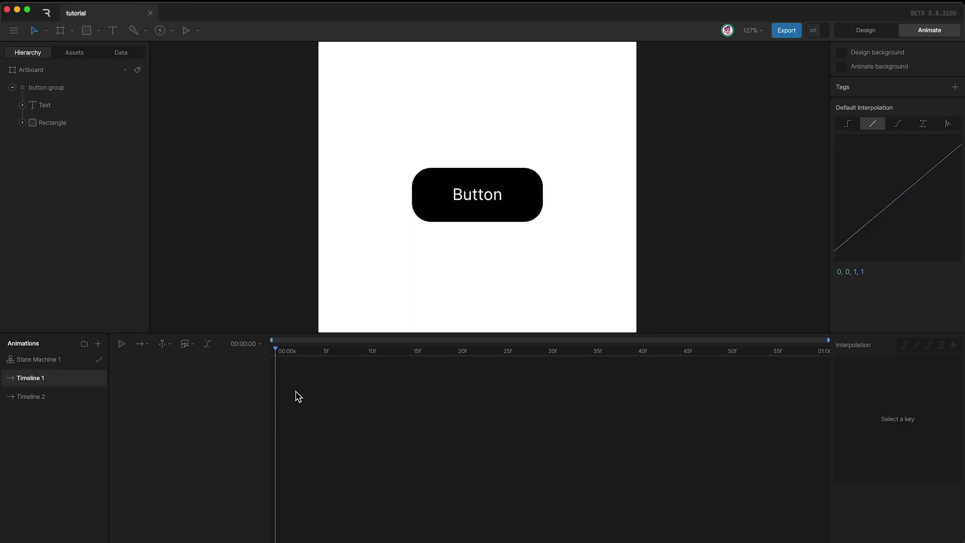
left_click(58, 396)
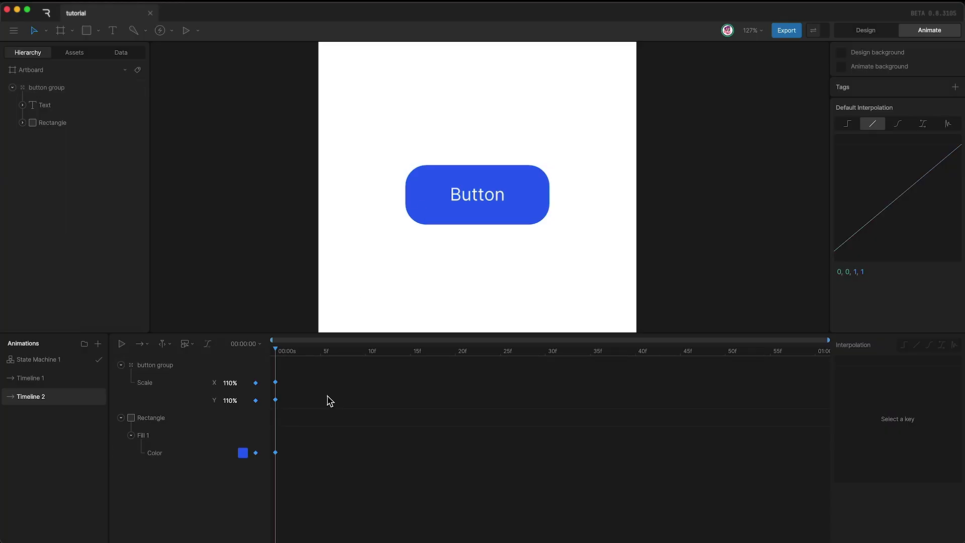
left_click(49, 361)
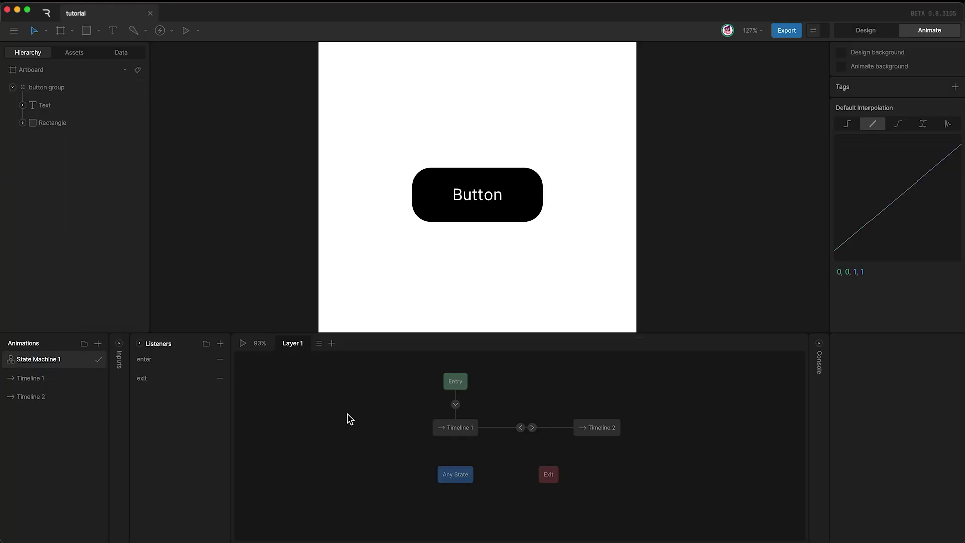
key("space")
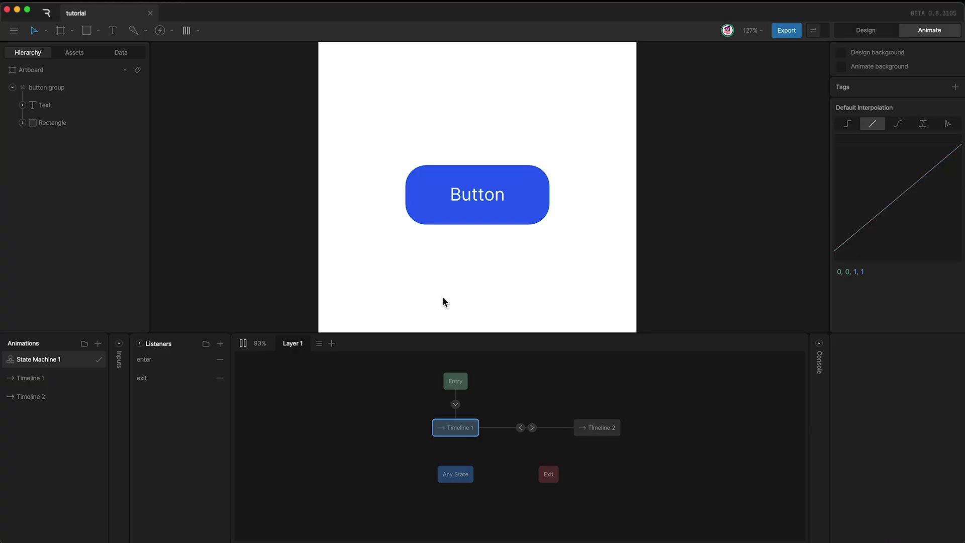
key("space")
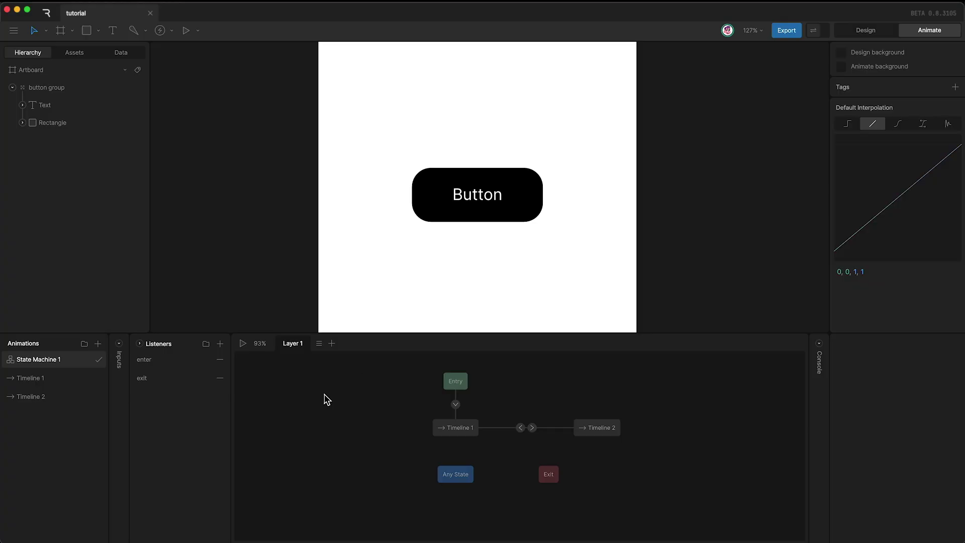
Step: In Timeline 1, key the button group's Scale X and Scale Y at 100%
left_click(53, 397)
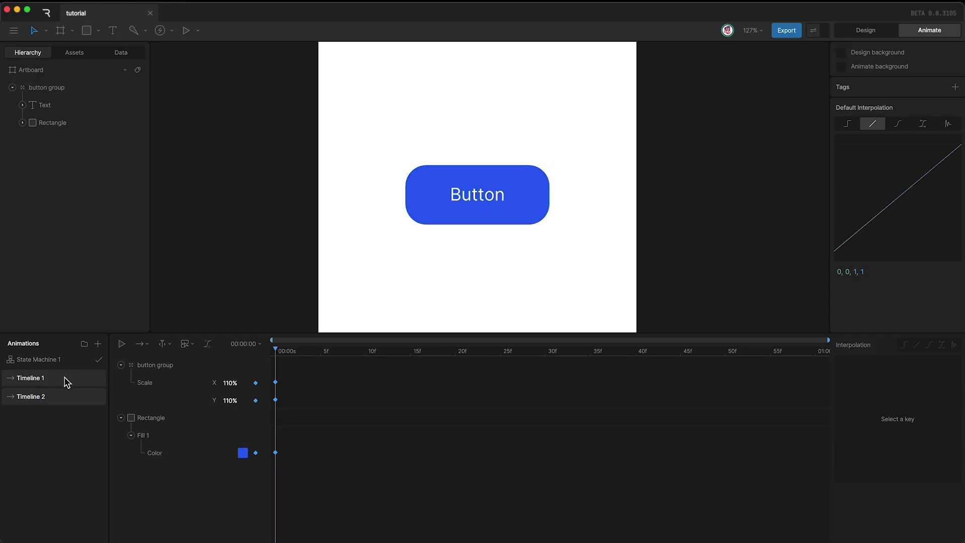
left_click(68, 380)
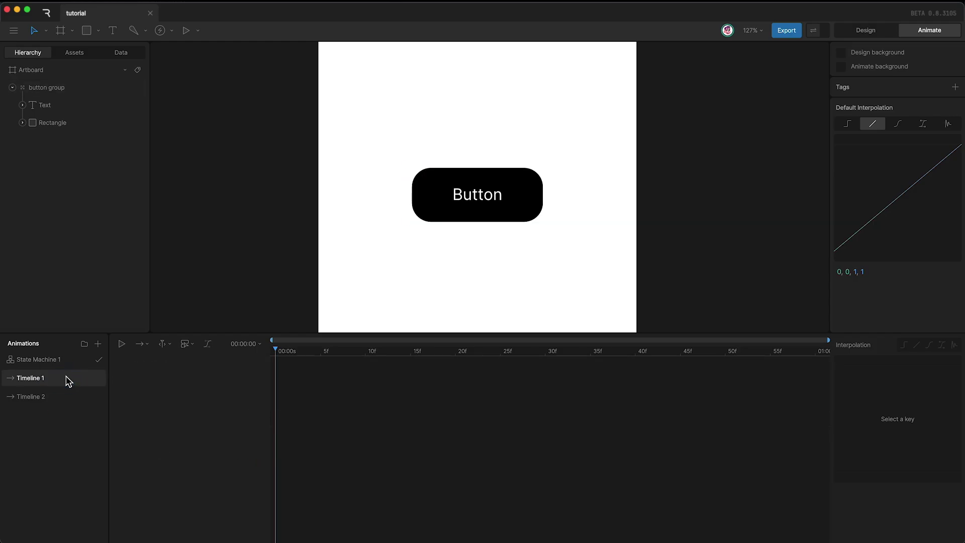
left_click(56, 91)
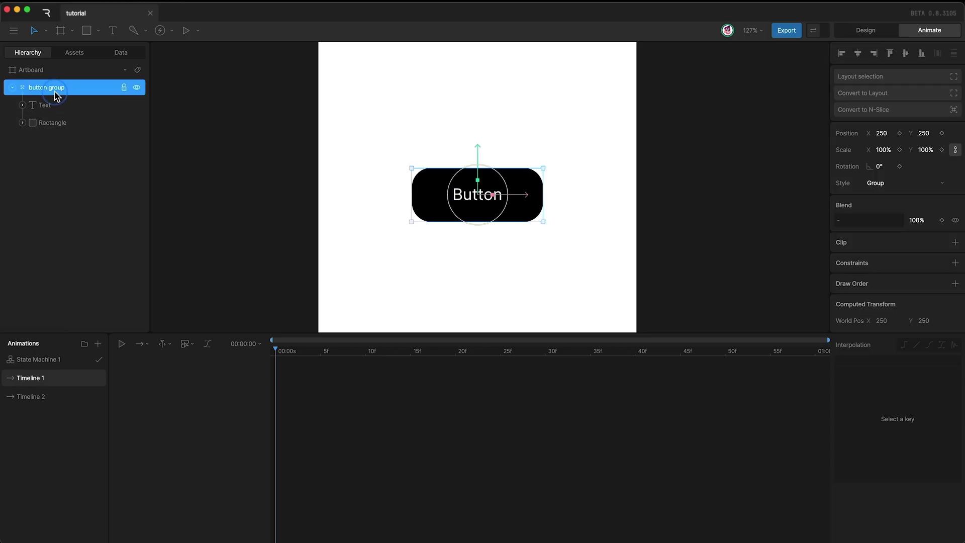
left_click(900, 150)
left_click(942, 150)
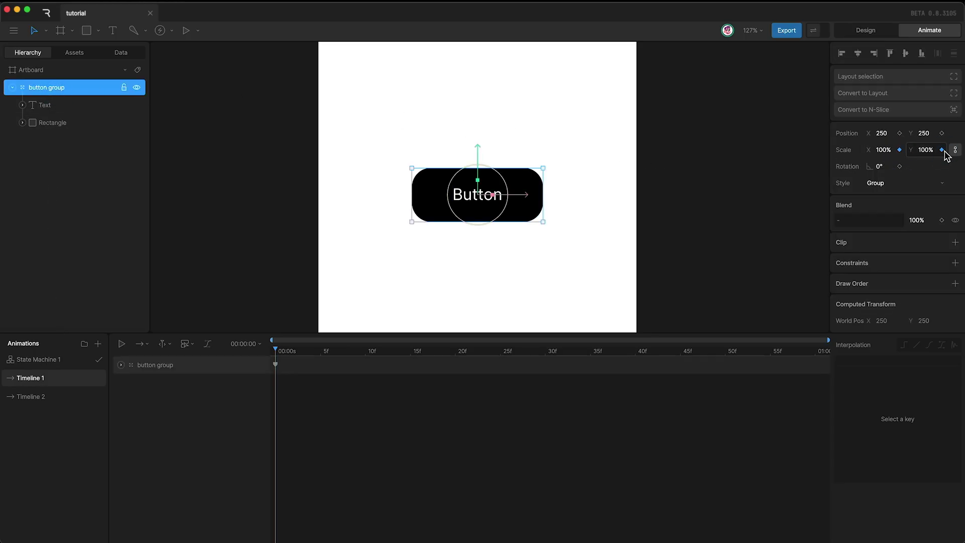
Step: Key the Rectangle's black fill (000000) in Timeline 1 and expand the keyed fill and scale tracks
left_click(76, 125)
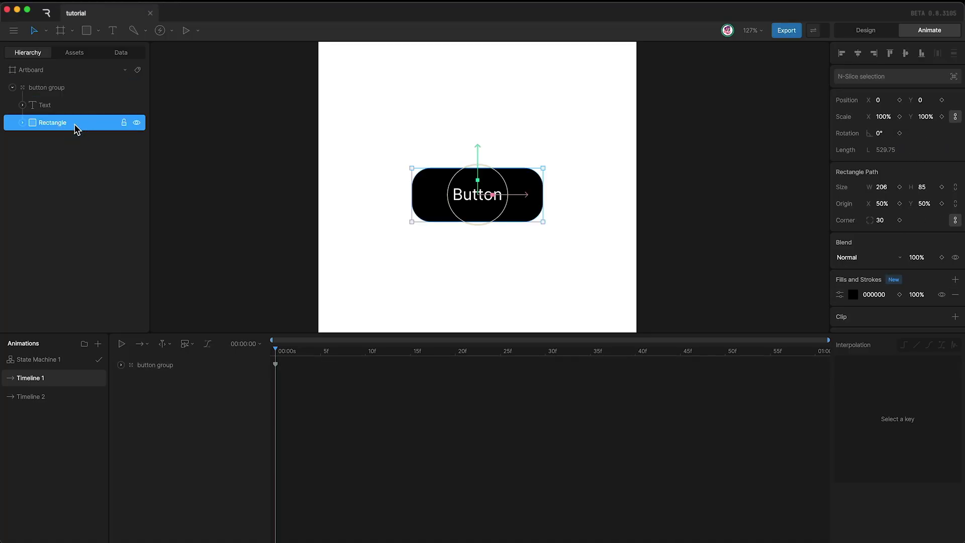
left_click(899, 295)
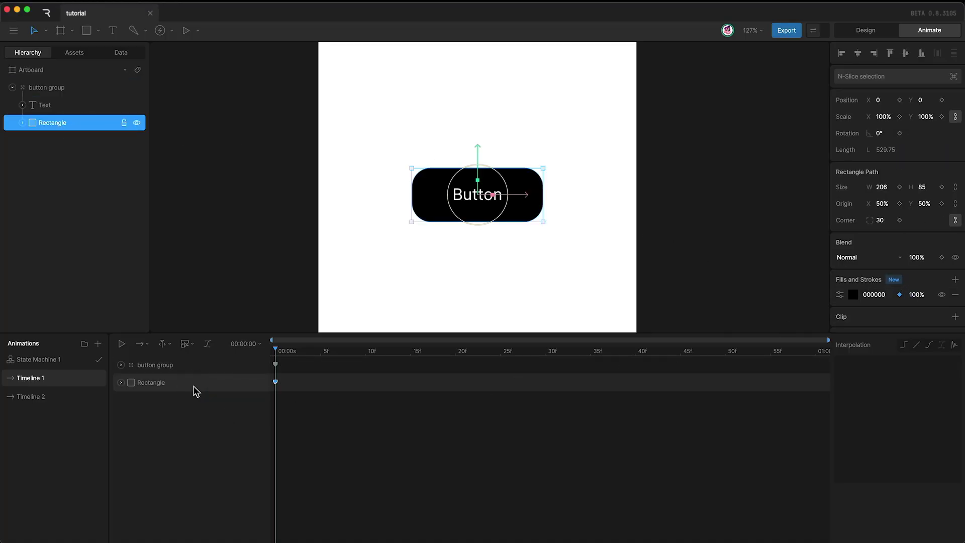
key("u")
left_click(197, 366)
key("u")
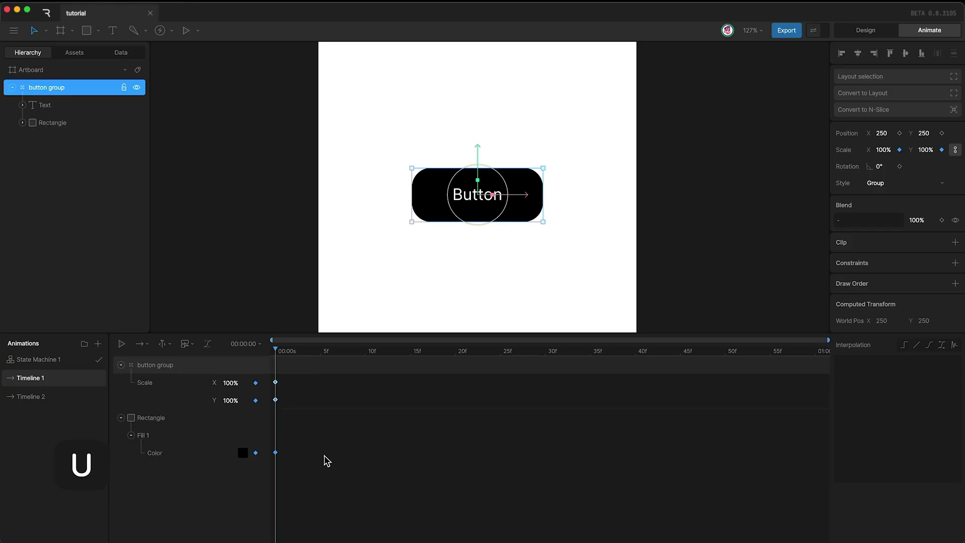
left_click(327, 460)
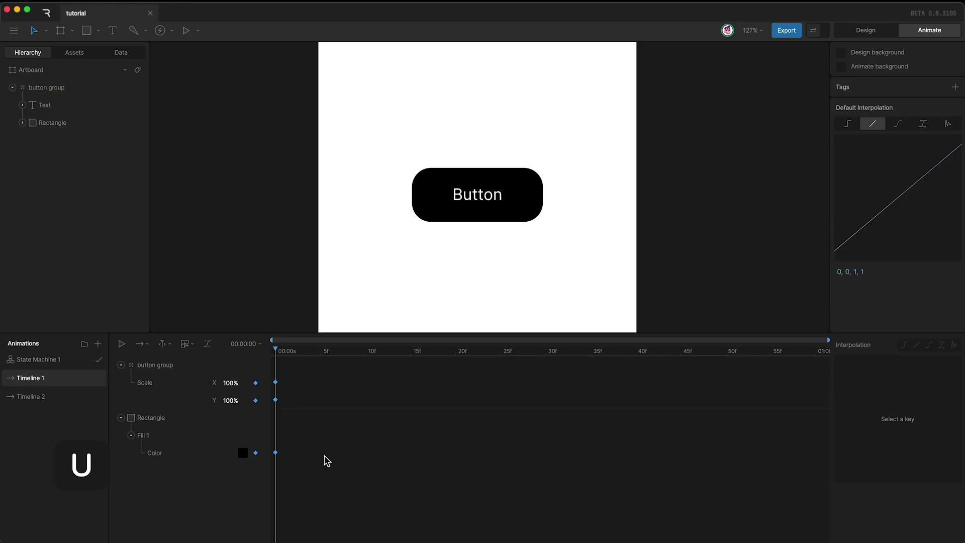
Step: Flip between Timeline 2's blue enlarged state and Timeline 1's black state, then return to State Machine 1
left_click(52, 398)
left_click(54, 385)
left_click(55, 399)
left_click(56, 387)
left_click(57, 398)
left_click(56, 384)
left_click(39, 359)
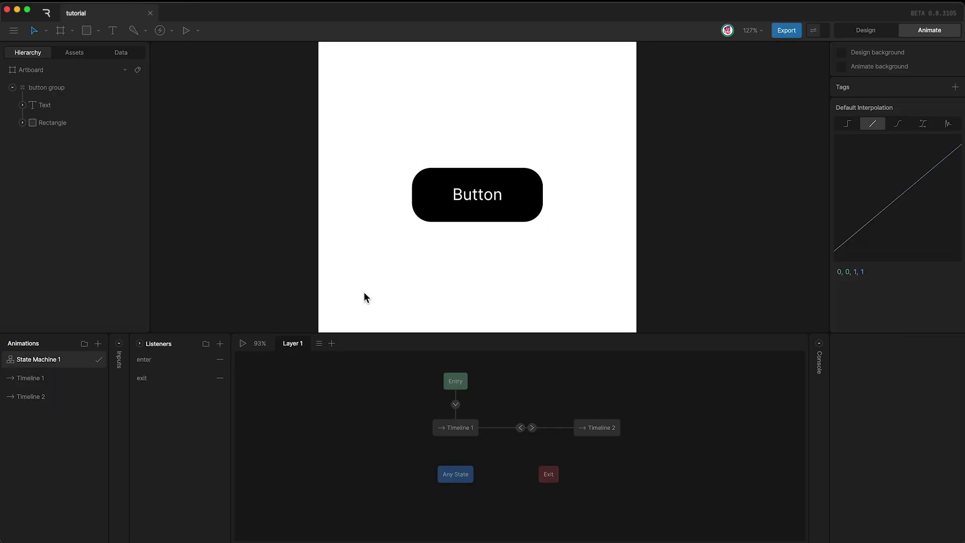
Step: Preview State Machine 1, then check Timeline 2's keys and settle on Timeline 1's 100% scale, black fill keys
key("space")
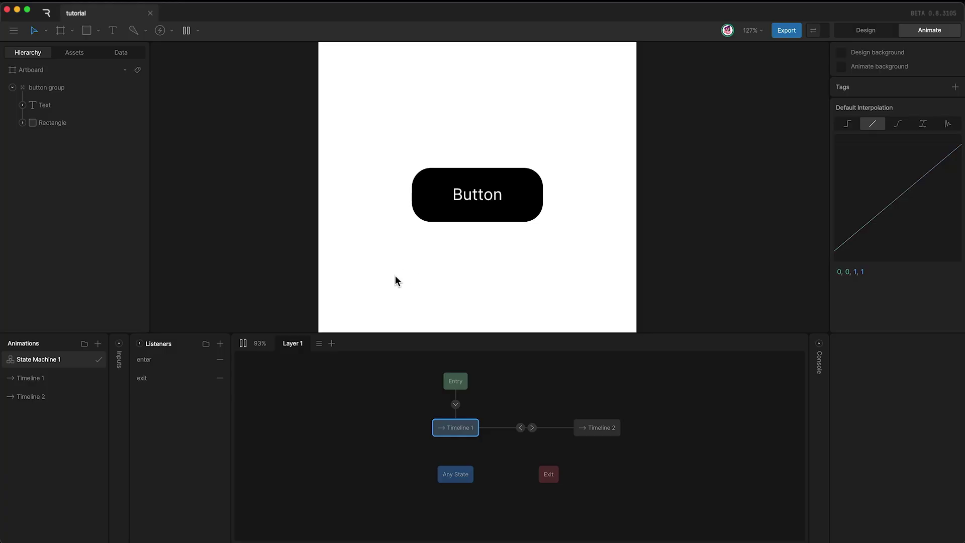
left_click(37, 378)
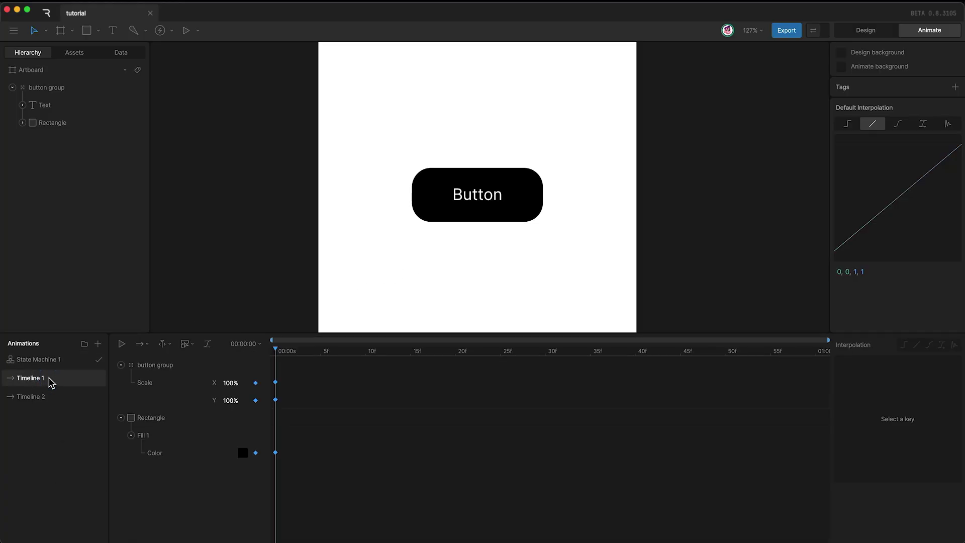
left_click(50, 400)
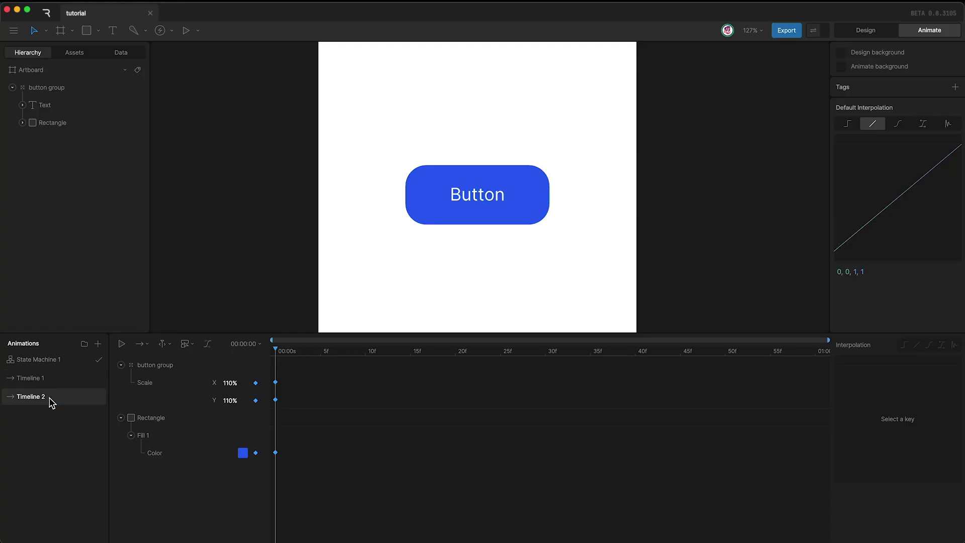
left_click(49, 382)
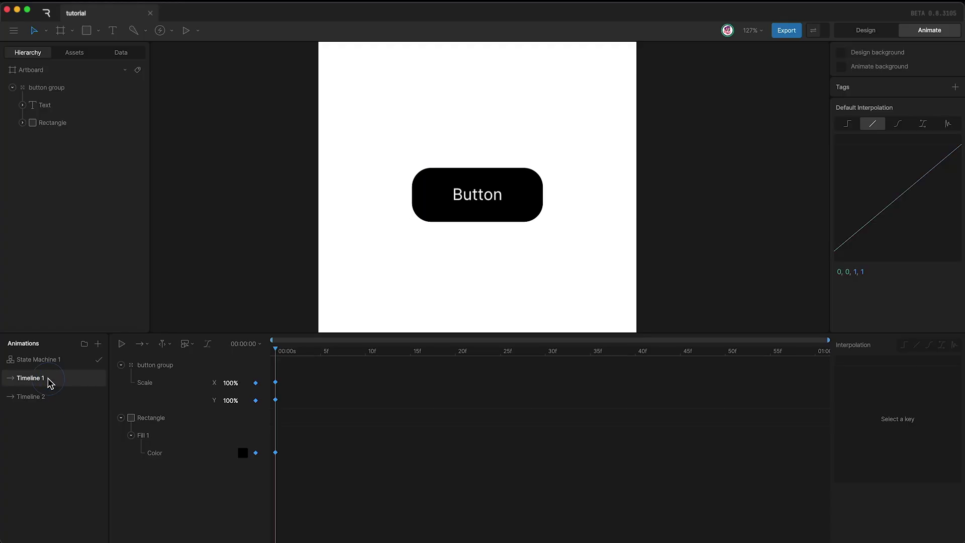